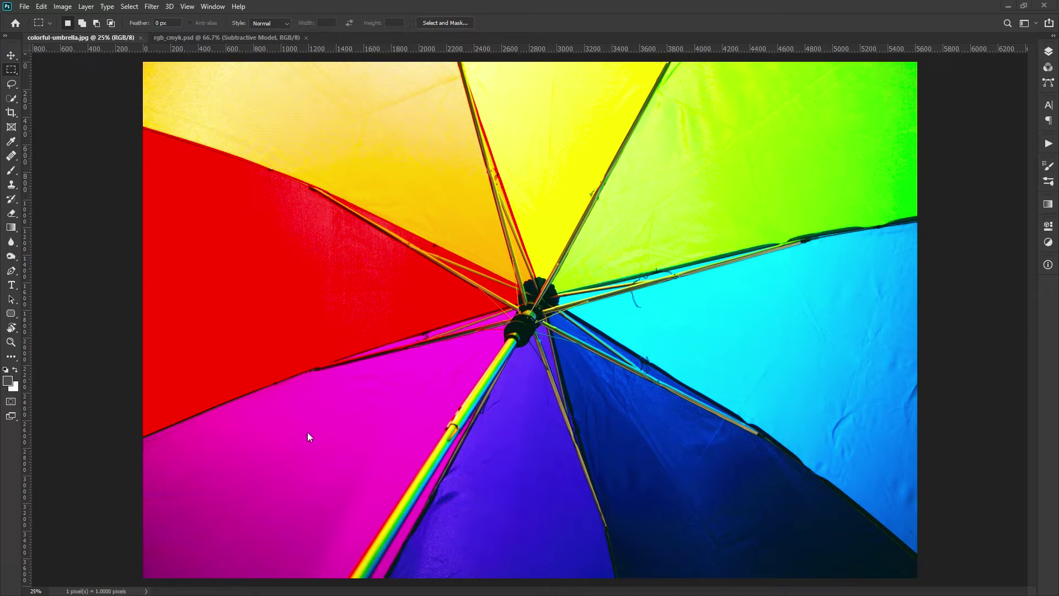
left_click(60, 7)
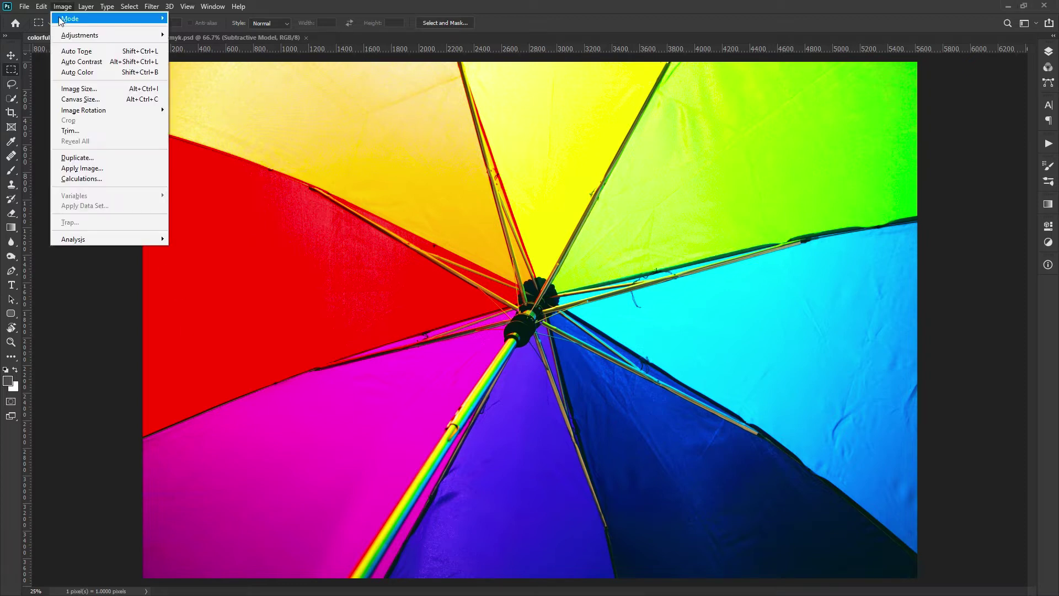
mouse_move(66, 19)
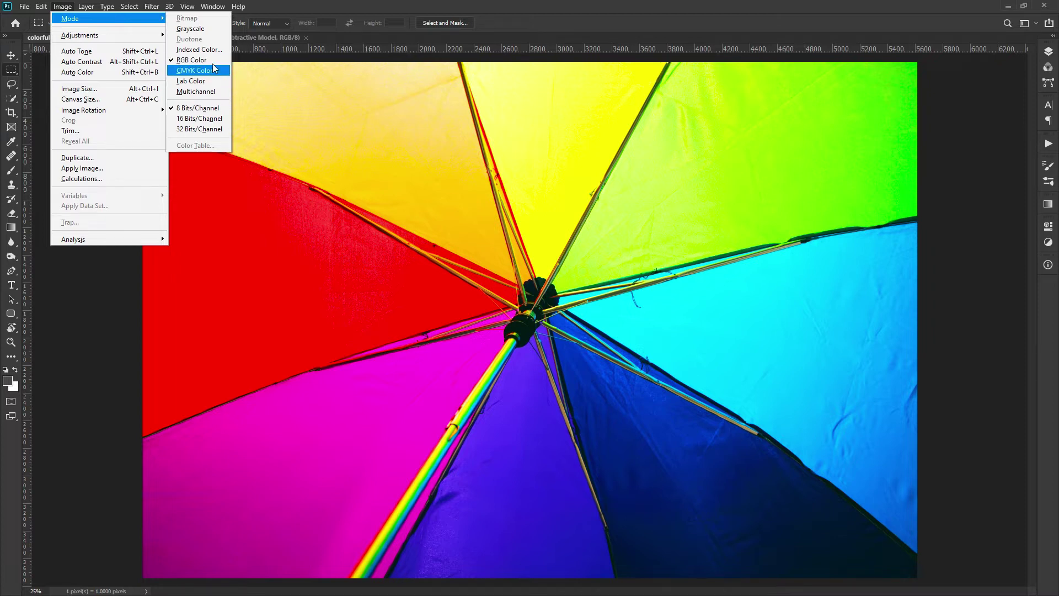
left_click(64, 8)
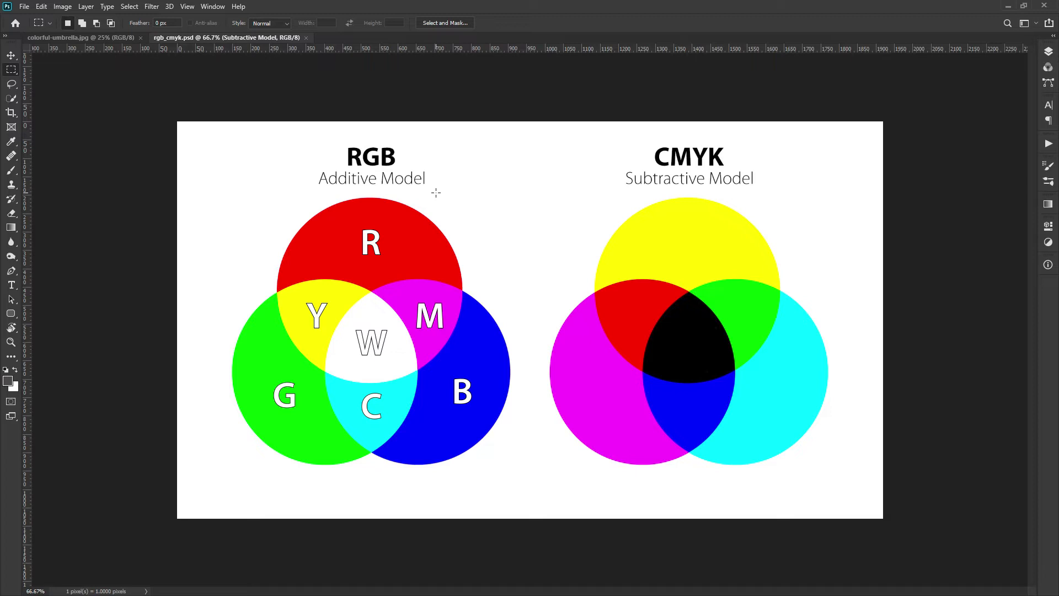
Display the channels of rgb_cmyk.psd and view Red, Green and Blue individually, returning to the RGB composite.
left_click(212, 8)
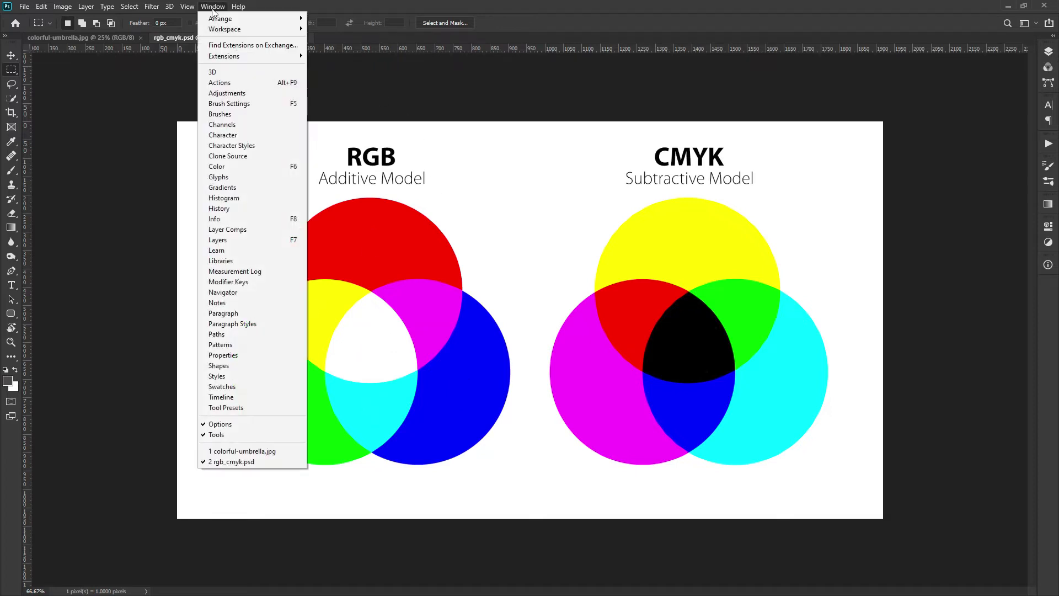
left_click(223, 126)
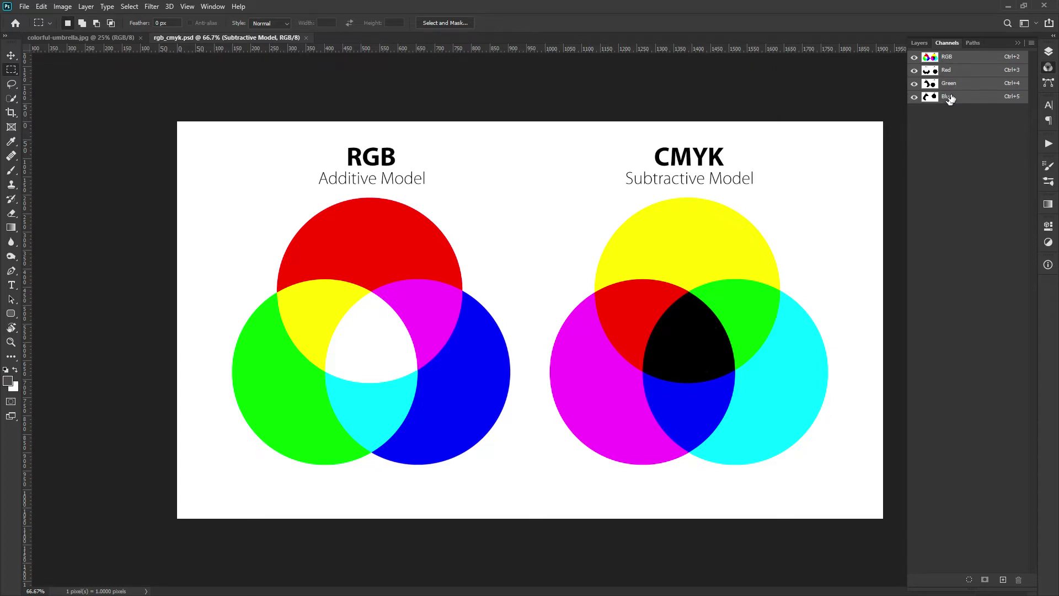
left_click(955, 70)
left_click(955, 84)
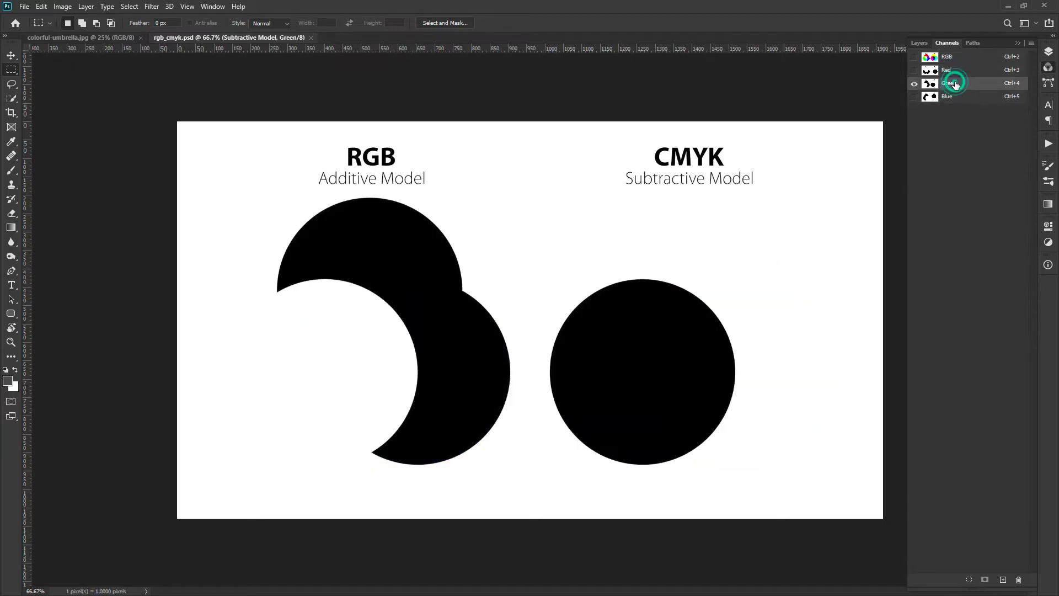
left_click(954, 97)
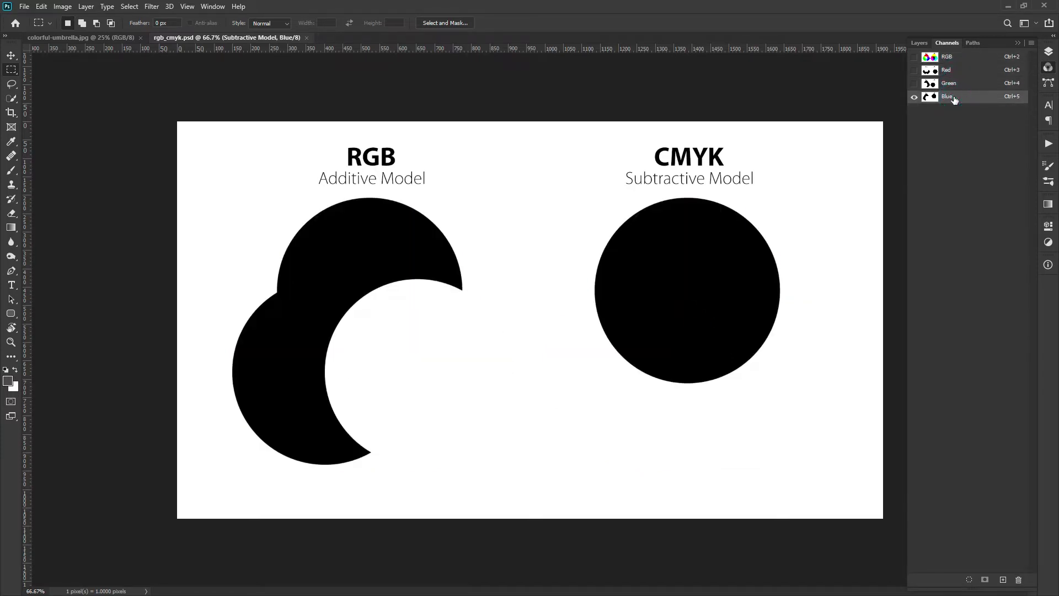
left_click(948, 58)
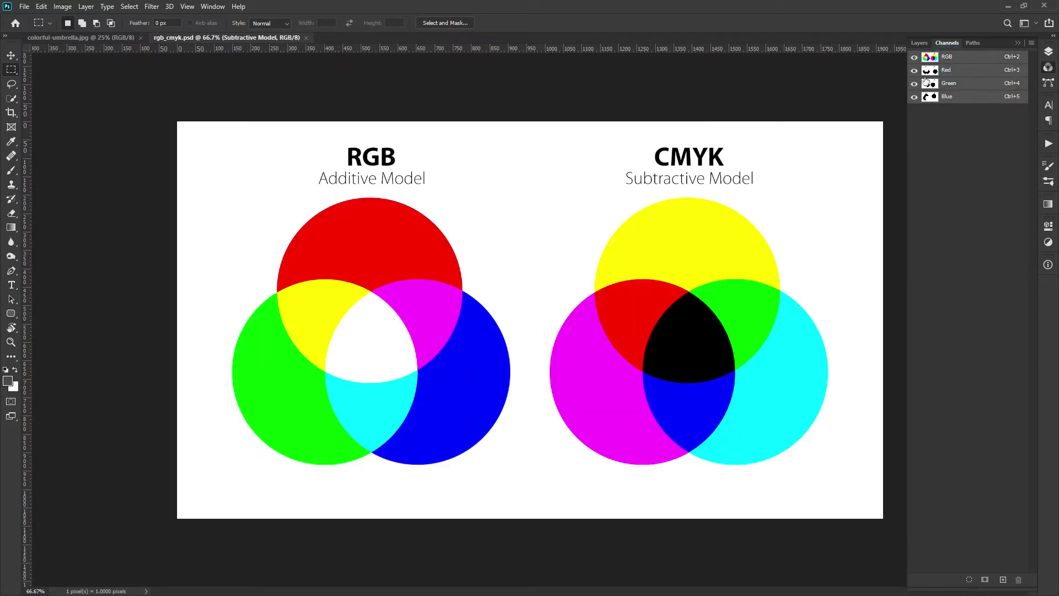
Switch to colorful-umbrella.jpg and view its Red, Green and Blue channels individually, ending on the RGB composite.
left_click(98, 38)
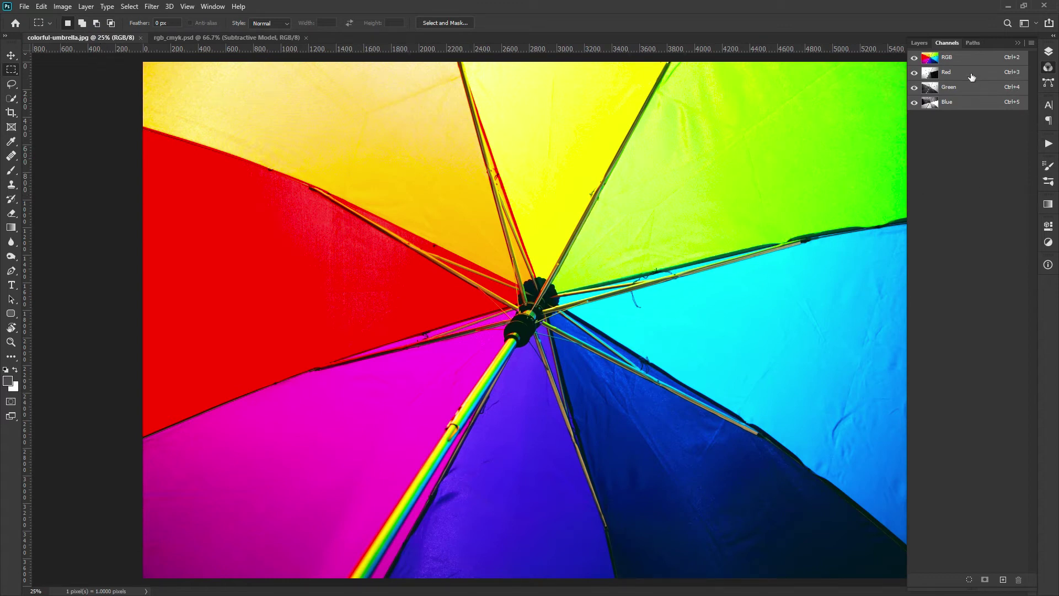
left_click(953, 73)
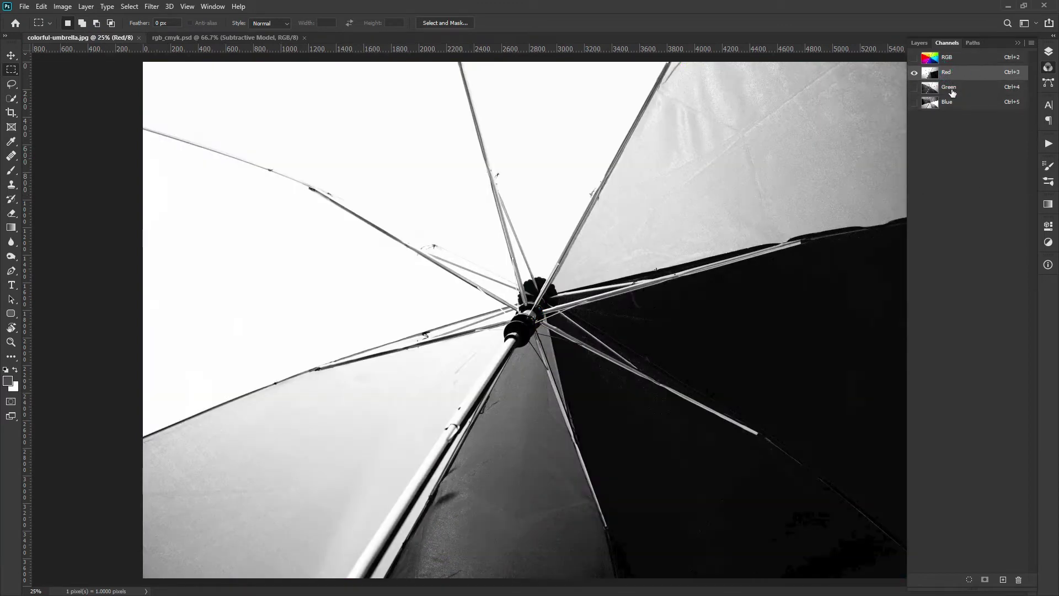
left_click(953, 89)
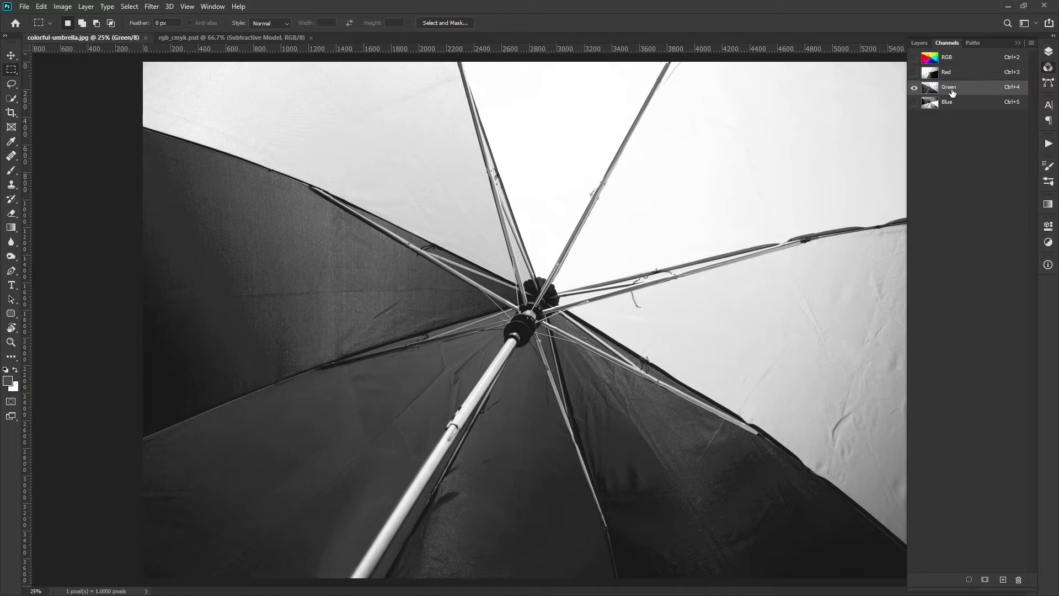
left_click(953, 104)
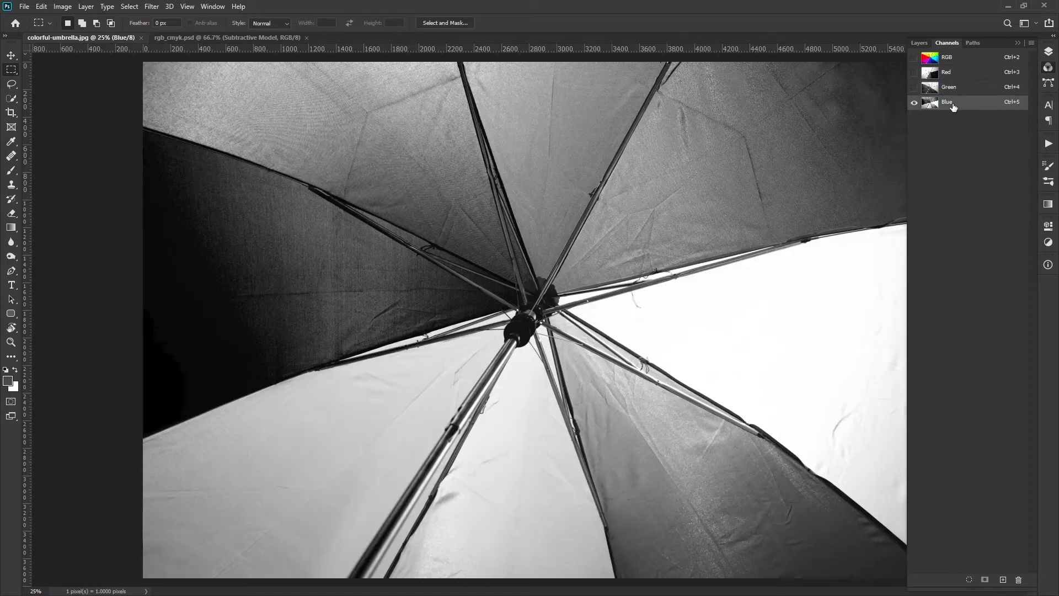
left_click(954, 74)
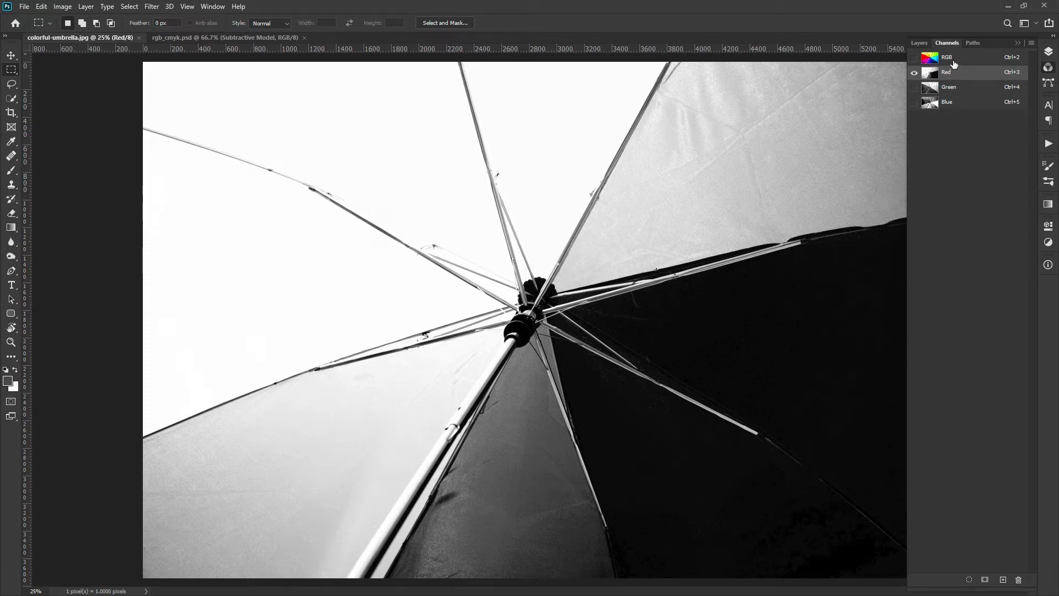
left_click(954, 60)
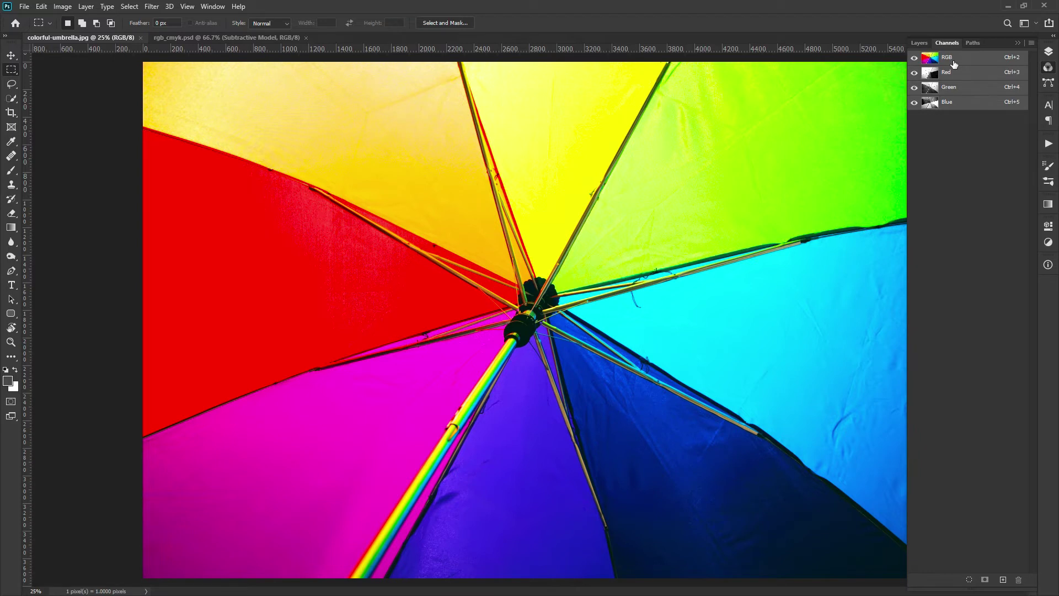
Go through the umbrella image's three color channels once more, examining light and dark areas, and restore the RGB composite.
left_click(953, 72)
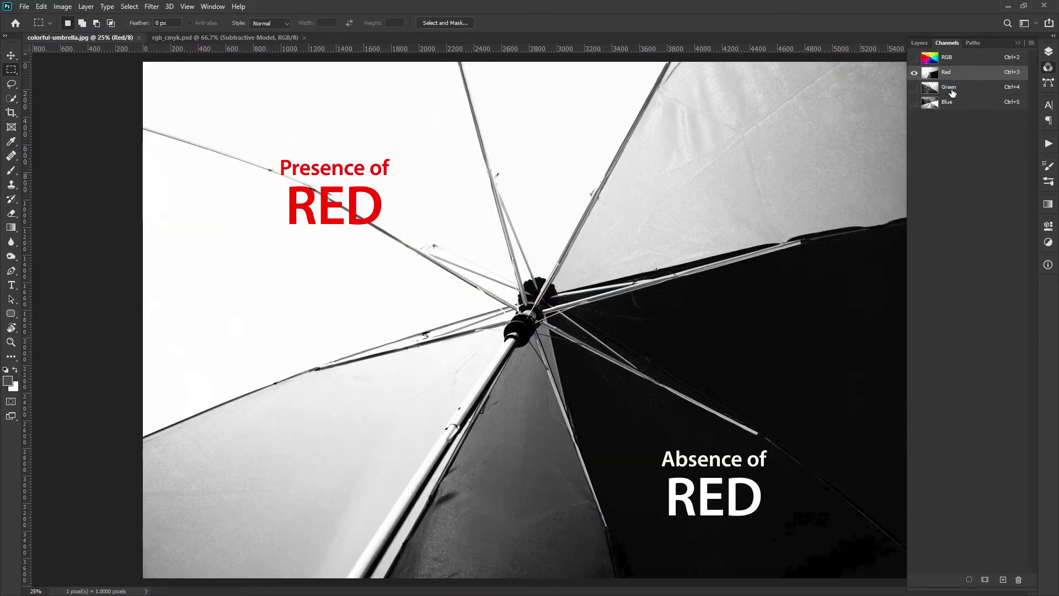
left_click(953, 90)
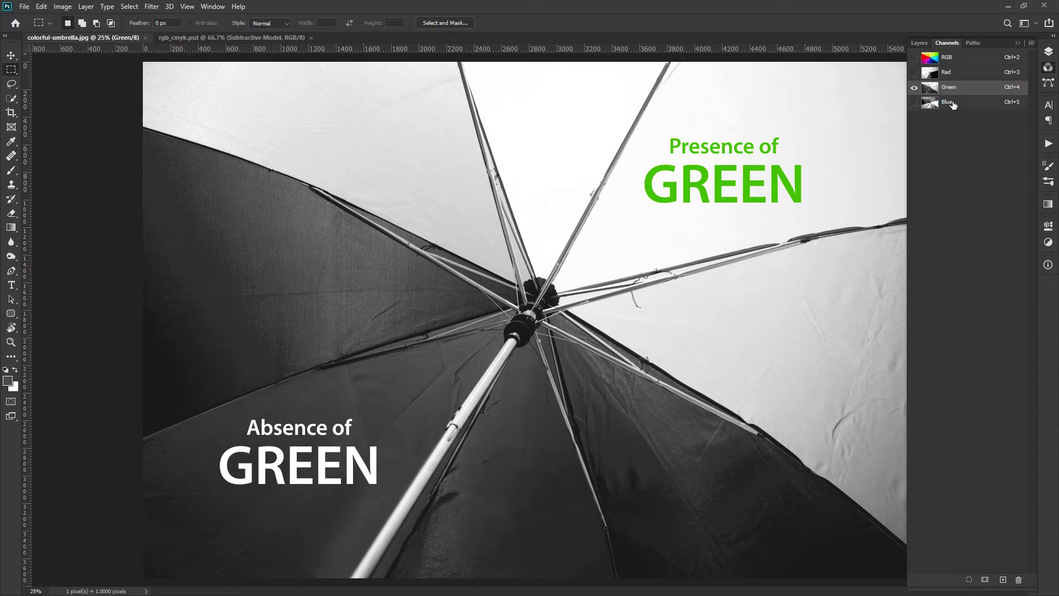
left_click(953, 104)
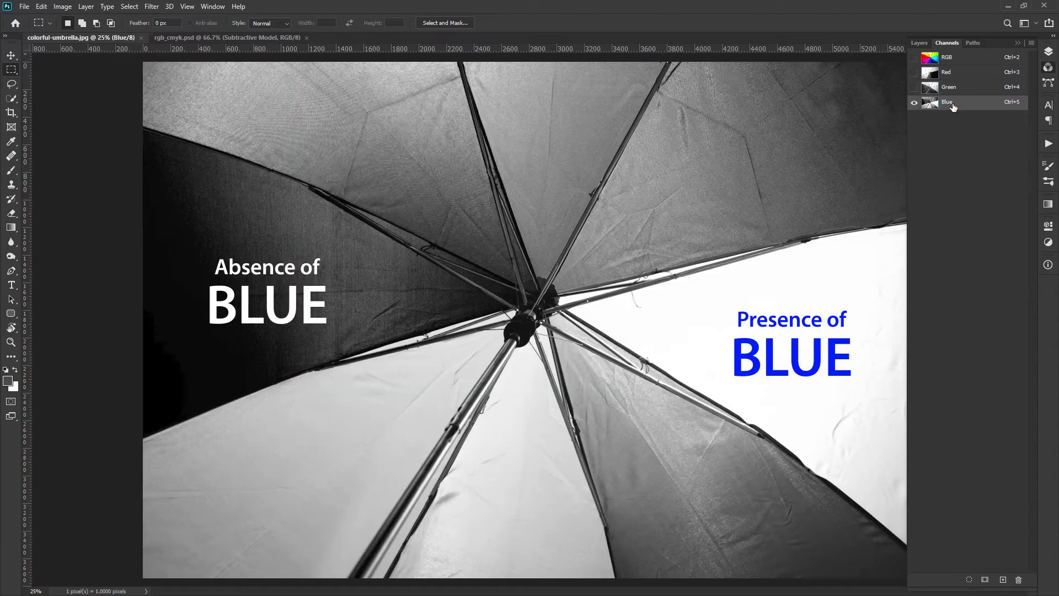
left_click(954, 76)
left_click(954, 62)
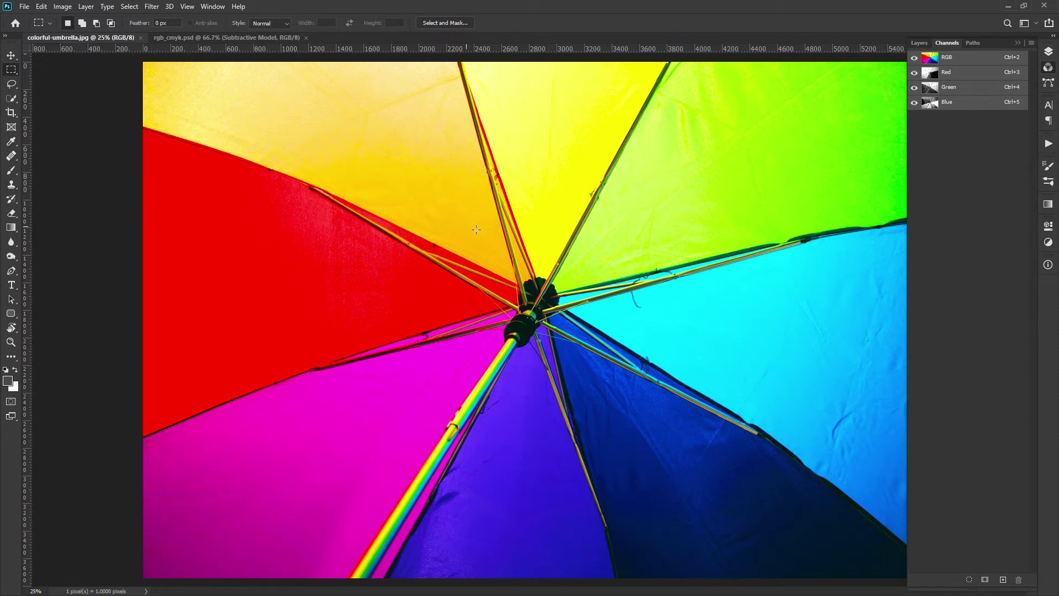
Compare the umbrella's Red, Green and Blue grayscale channels against the full-color RGB composite.
left_click(965, 74)
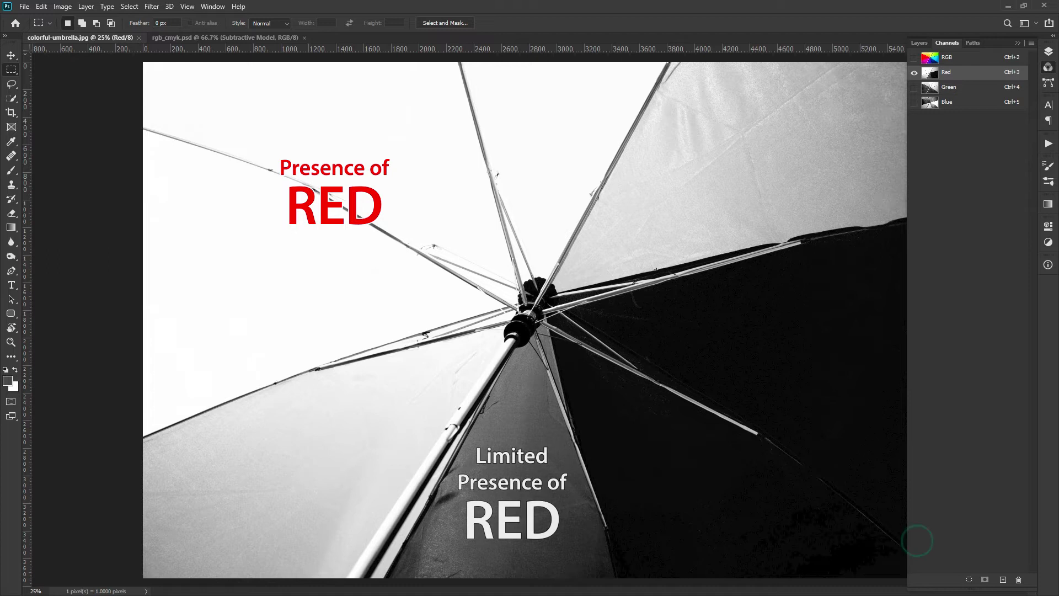
left_click(957, 60)
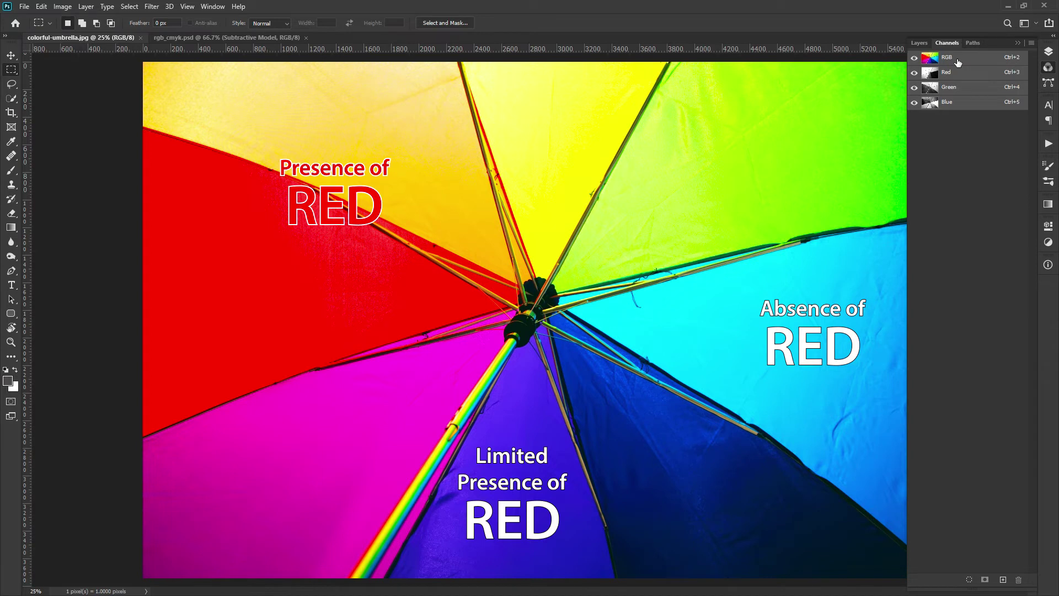
left_click(955, 89)
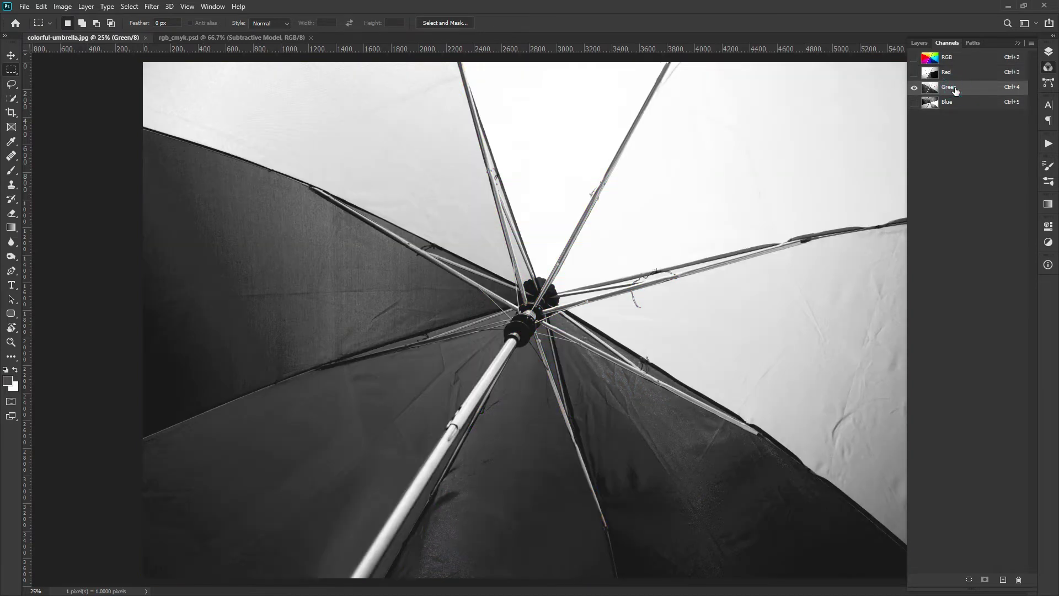
left_click(955, 105)
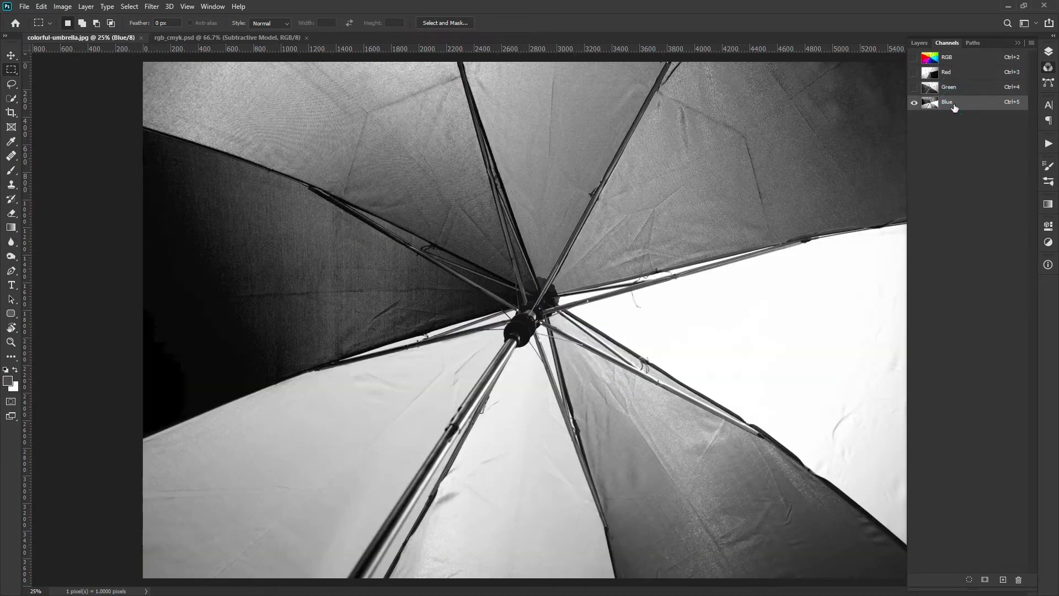
left_click(954, 89)
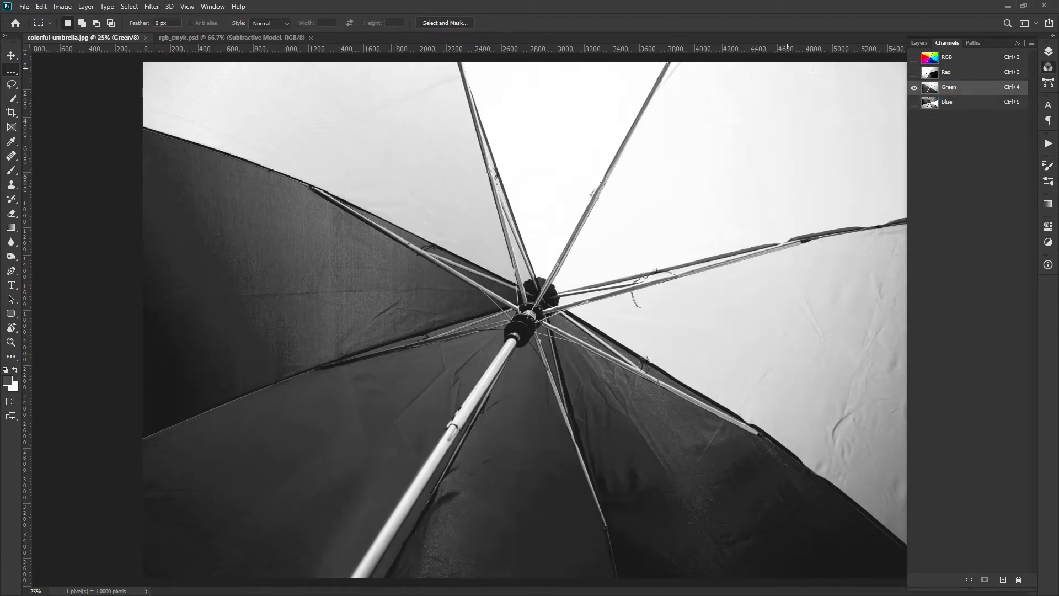
left_click(964, 57)
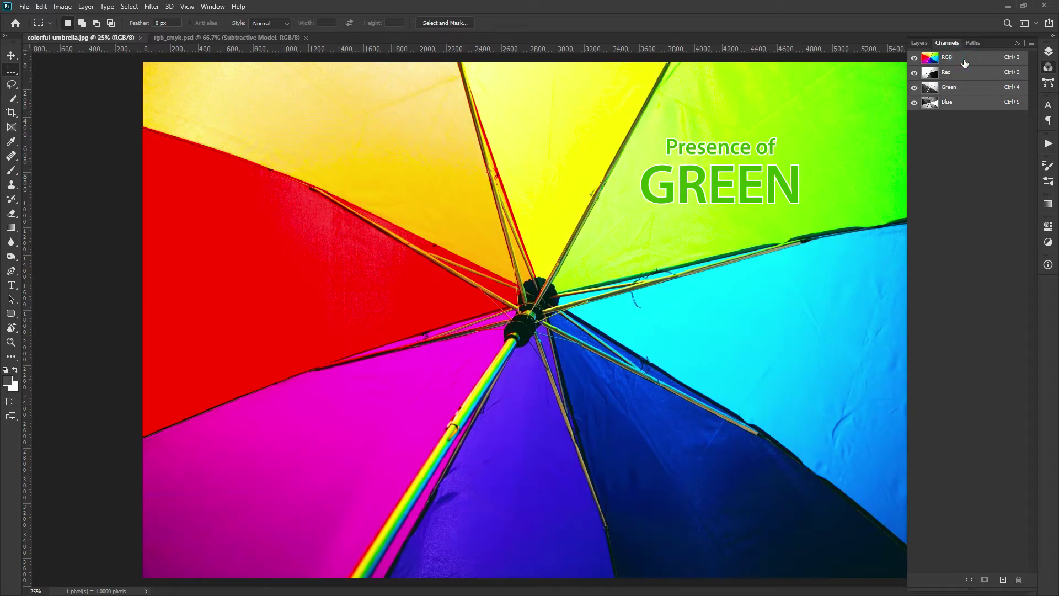
left_click(963, 90)
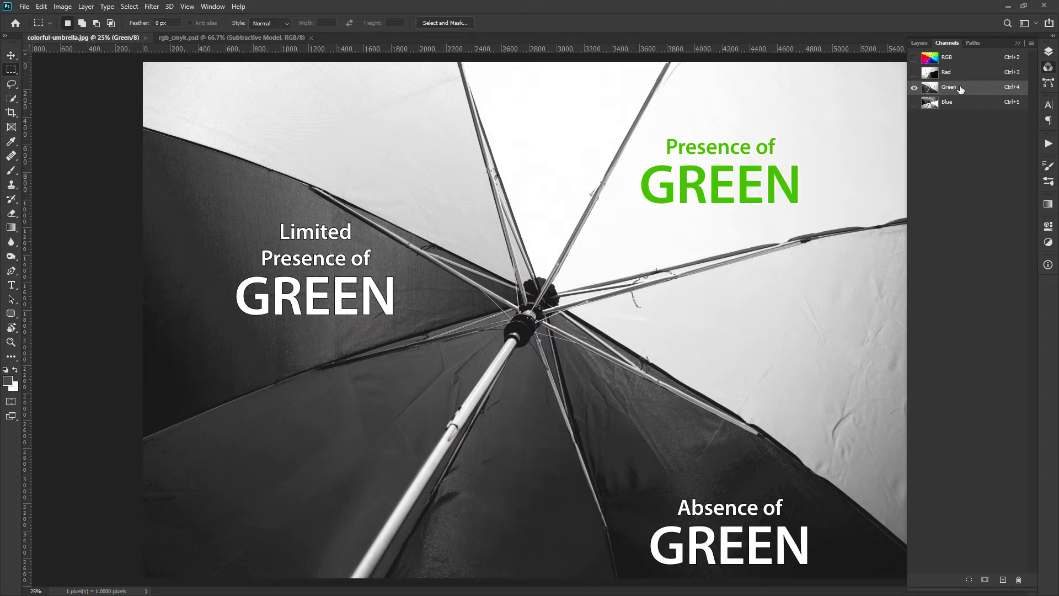
left_click(950, 103)
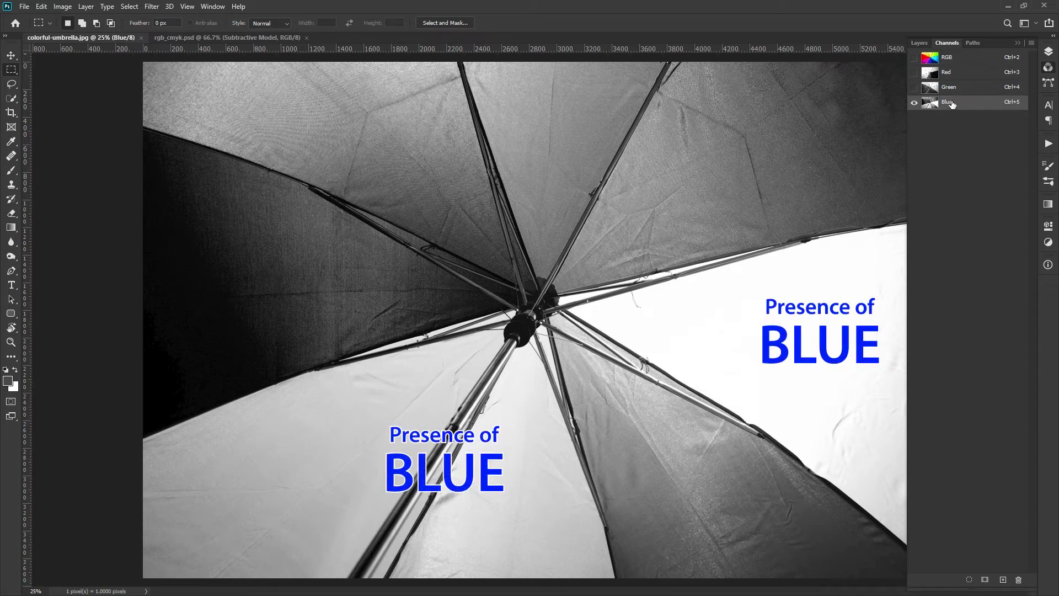
left_click(954, 64)
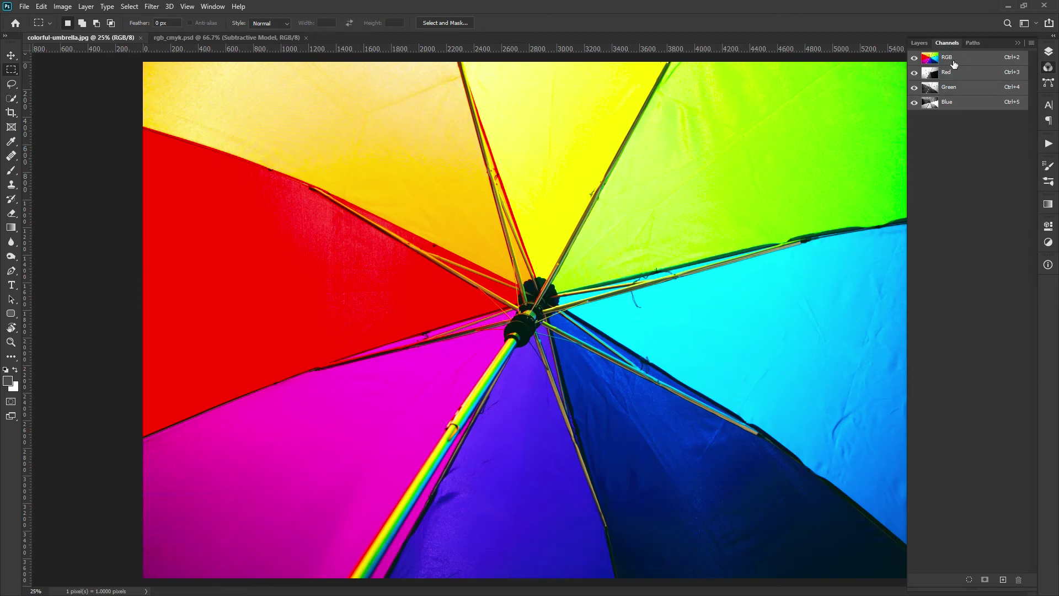
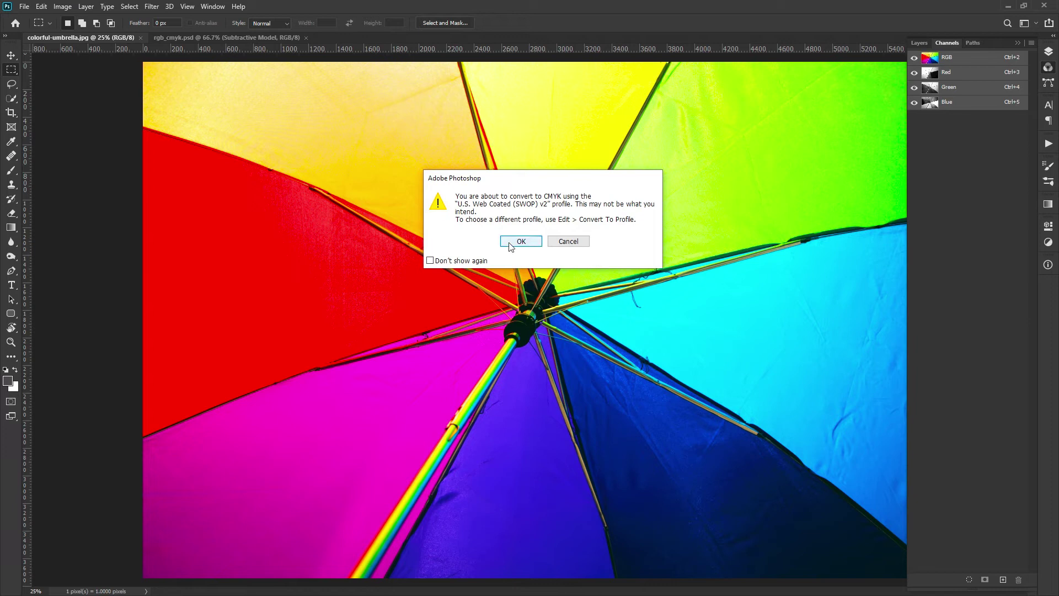
Convert the umbrella image to CMYK and view its Cyan, Magenta, Yellow and Black channels individually, ending on the CMYK composite.
left_click(949, 73)
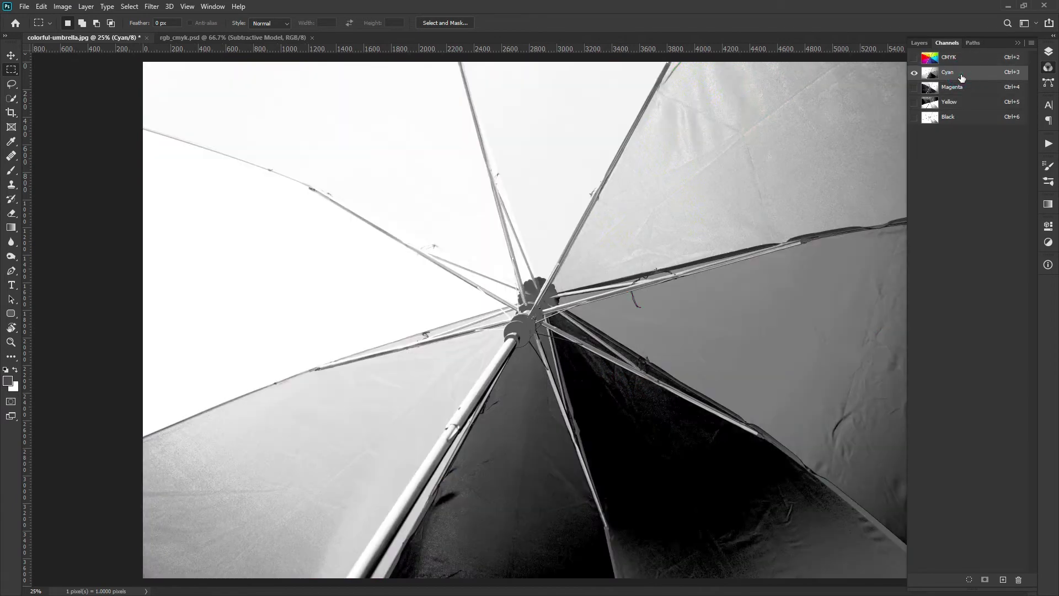
left_click(954, 88)
left_click(956, 103)
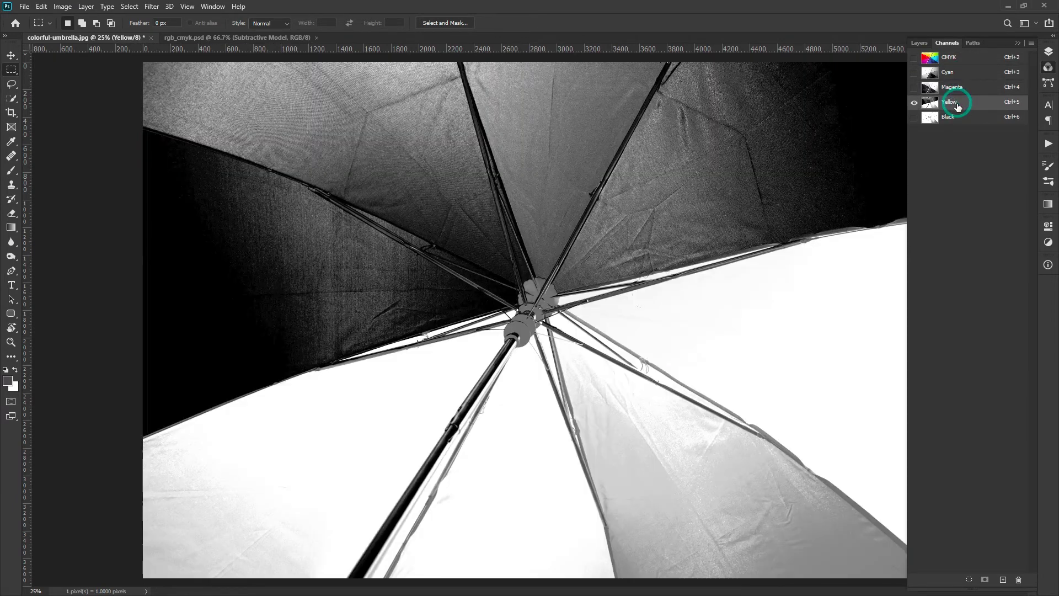
left_click(958, 117)
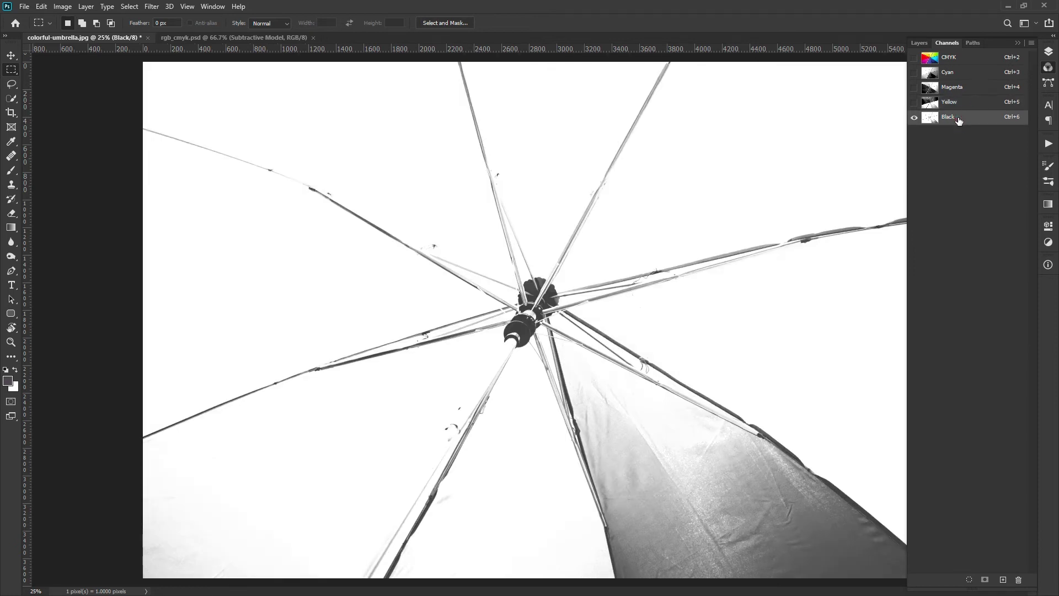
left_click(955, 105)
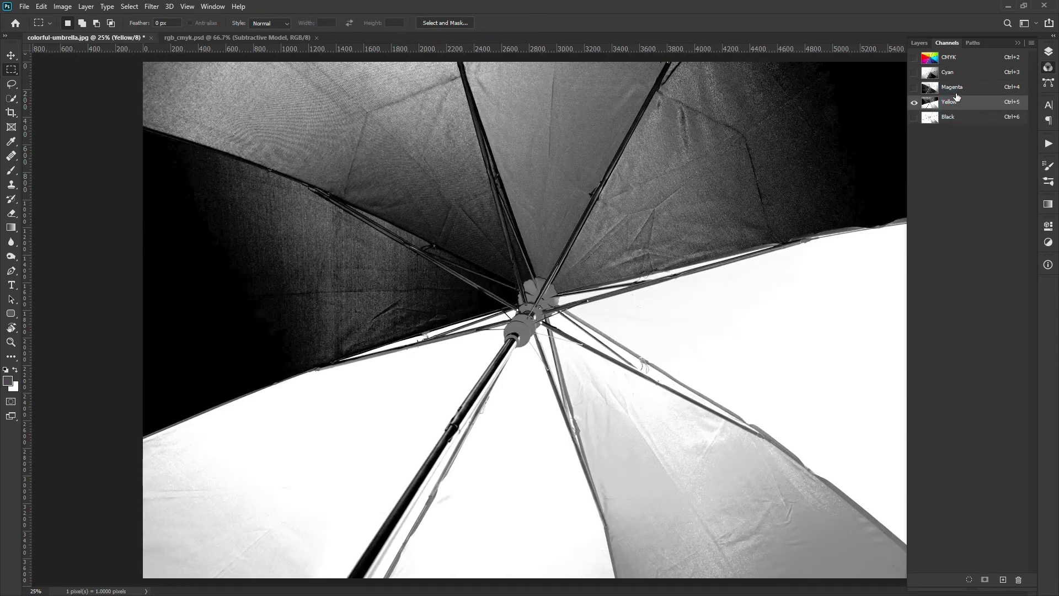
left_click(954, 89)
left_click(958, 75)
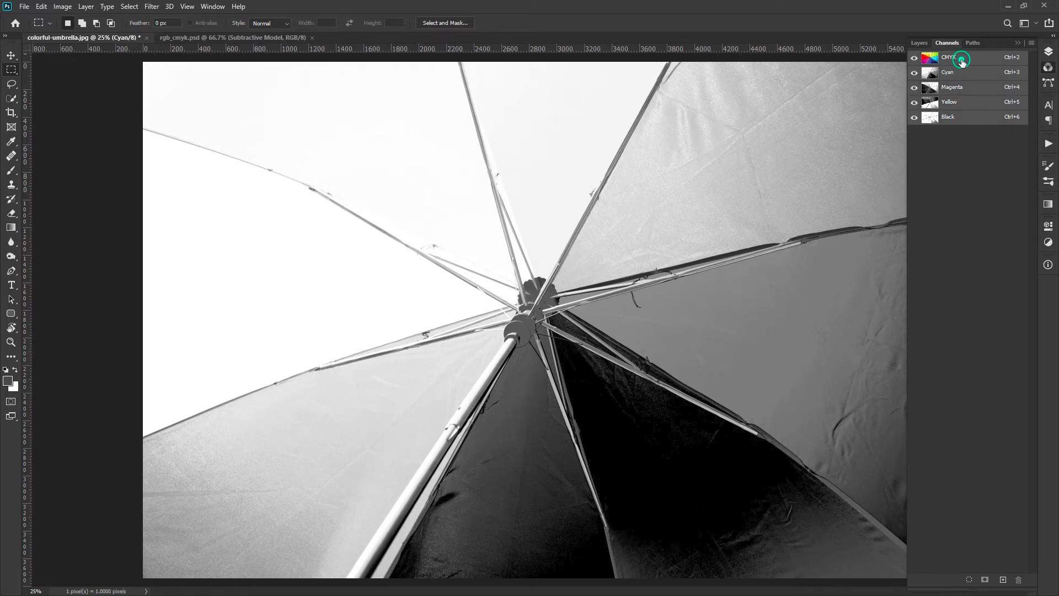
left_click(961, 58)
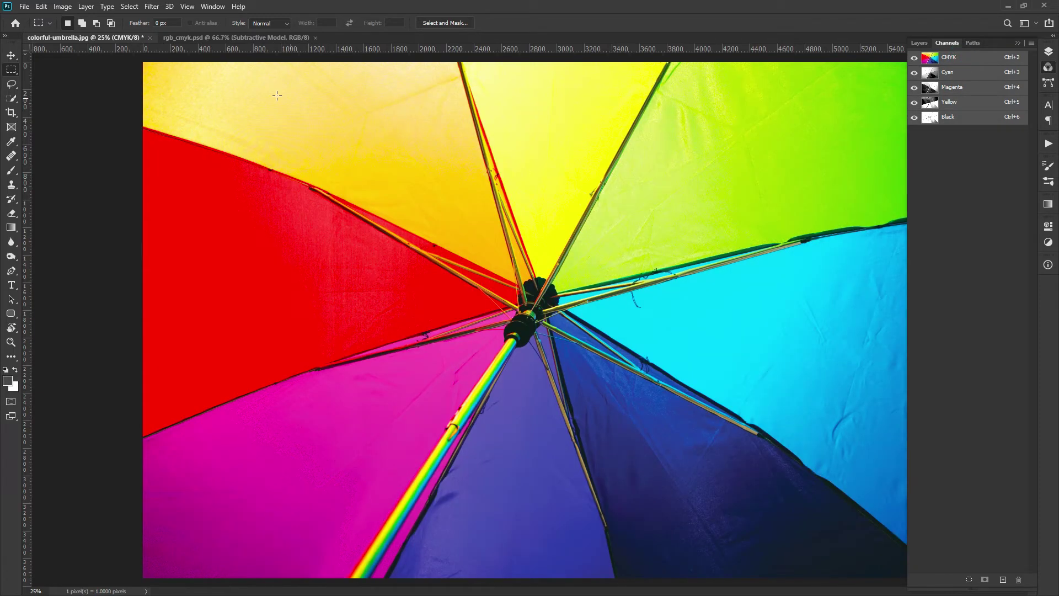
Switch to the rgb_cmyk.psd document to view the RGB and CMYK color model diagrams.
left_click(243, 39)
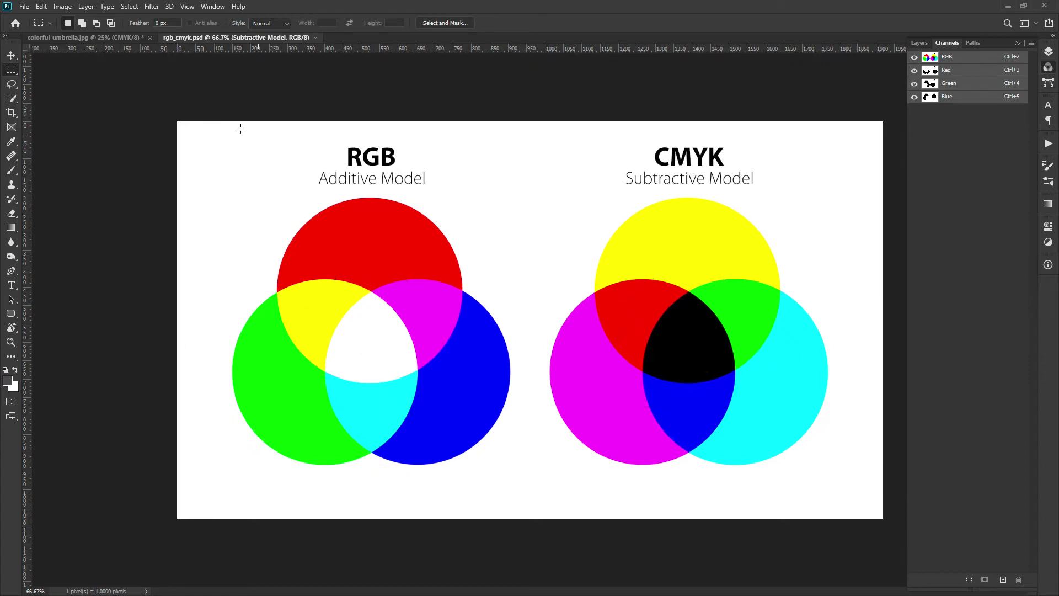
Switch back to the colorful-umbrella.jpg document and compare its Cyan channel repeatedly against the full-color CMYK composite.
left_click(104, 37)
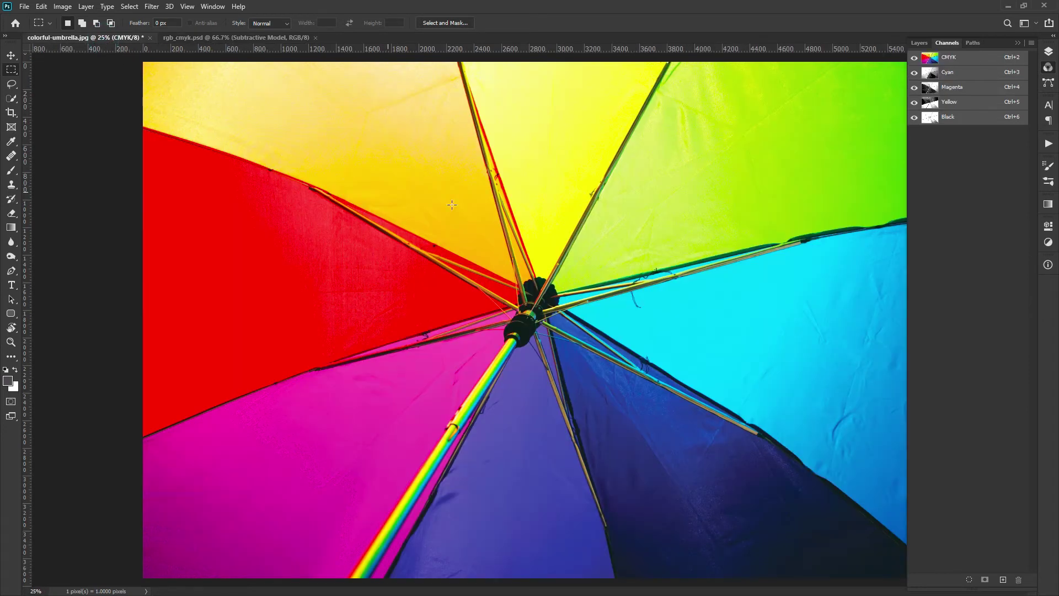
left_click(961, 73)
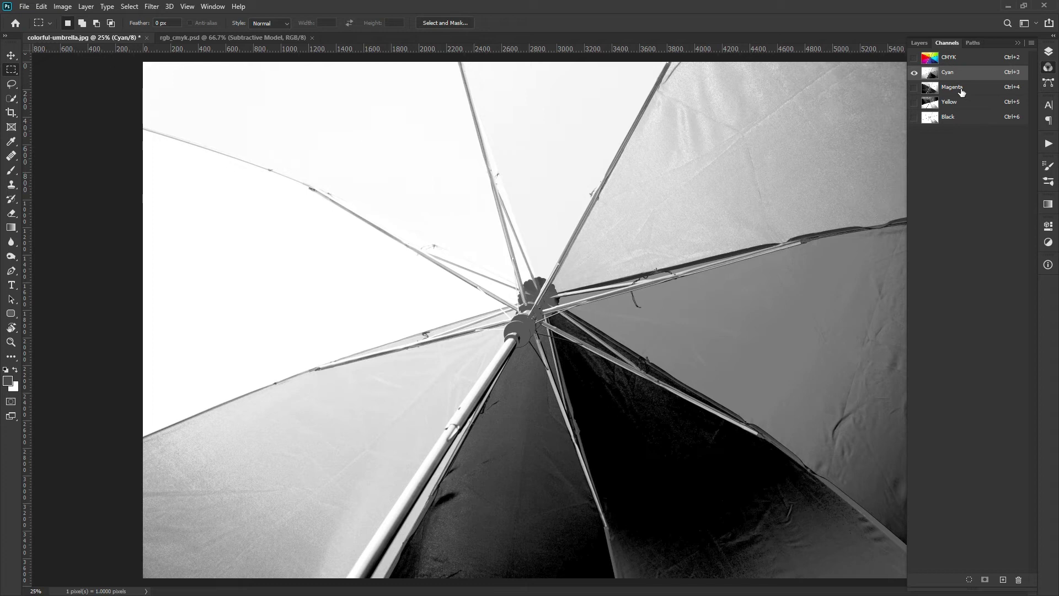
left_click(960, 60)
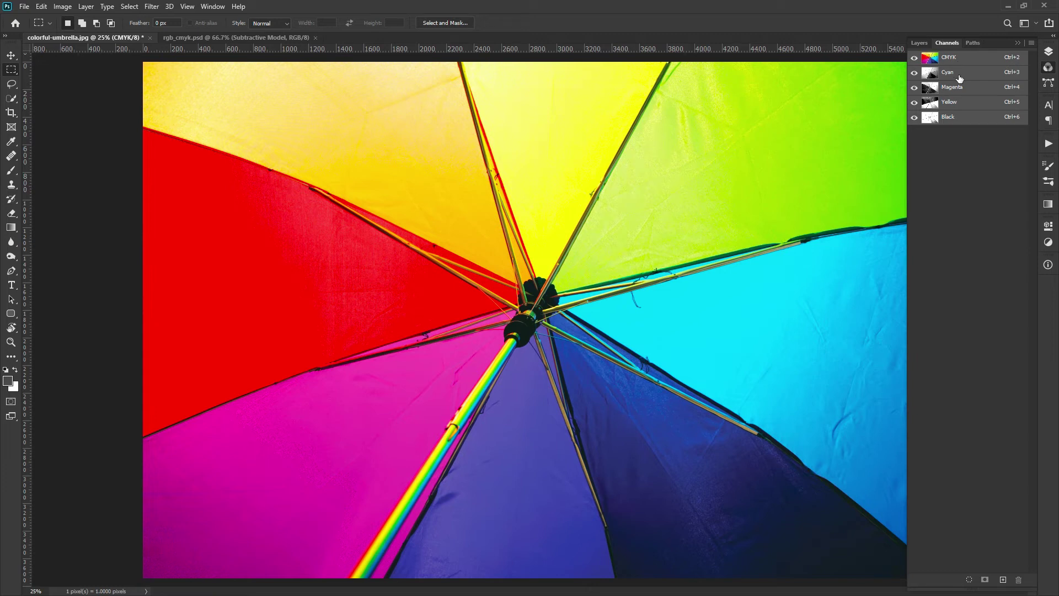
left_click(960, 79)
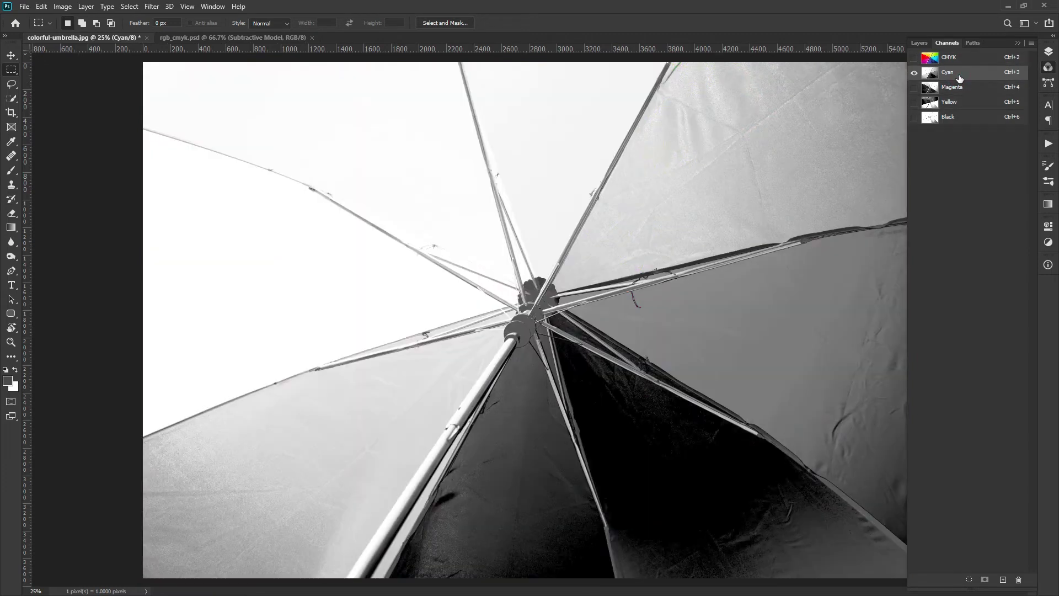
left_click(960, 64)
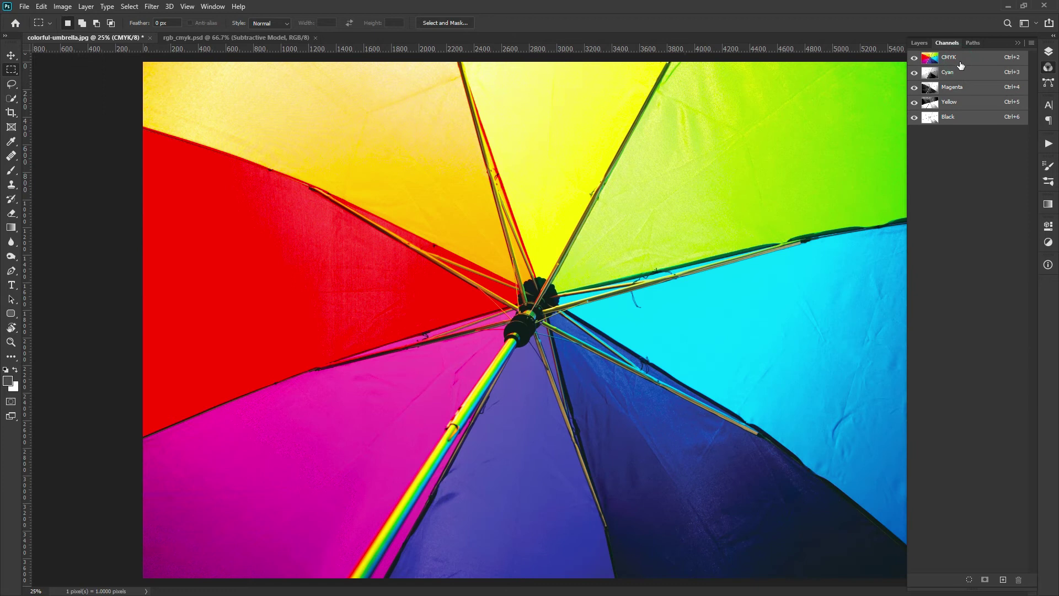
left_click(960, 75)
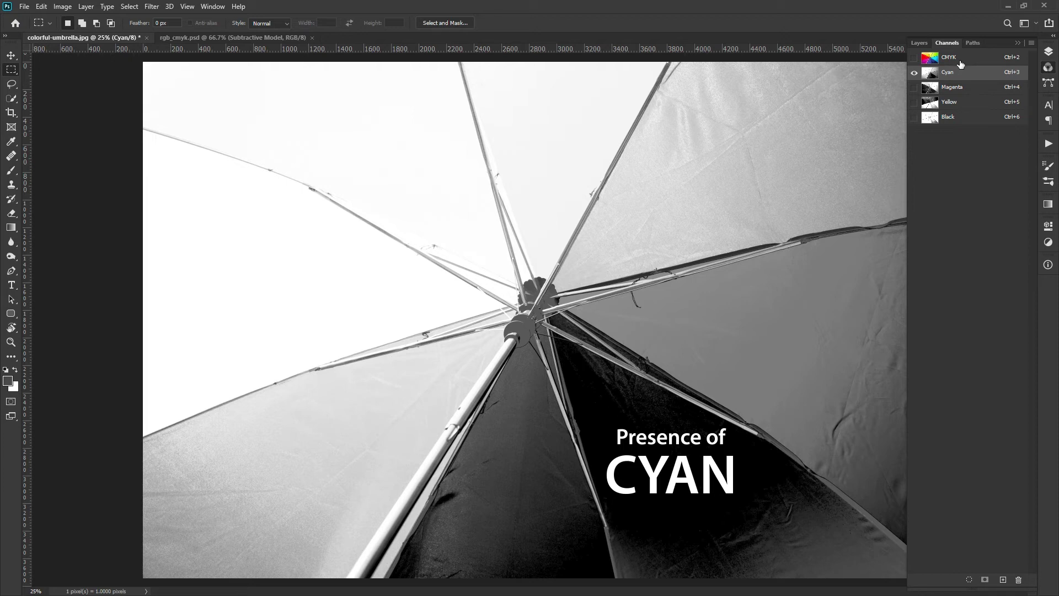
left_click(961, 64)
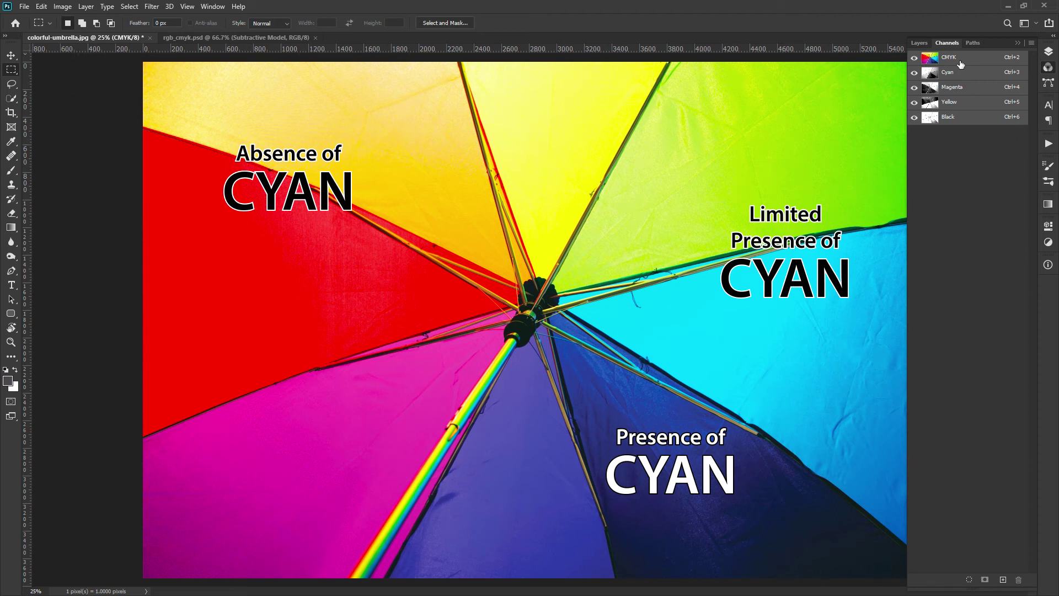
View the umbrella's Magenta, Yellow and Black channels, return to Magenta, and compare it with the CMYK composite.
left_click(957, 92)
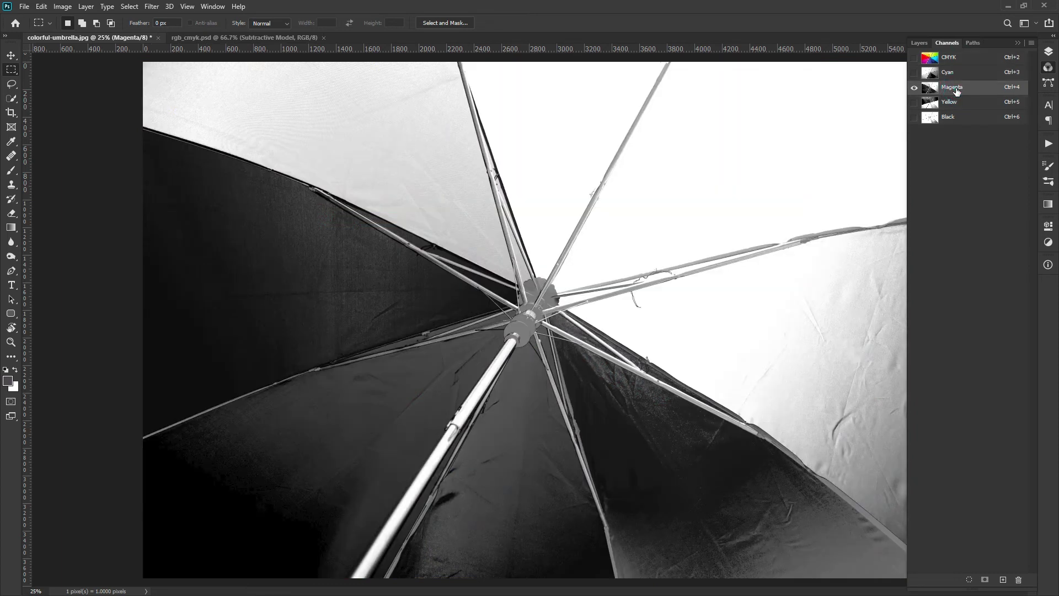
left_click(953, 104)
left_click(954, 120)
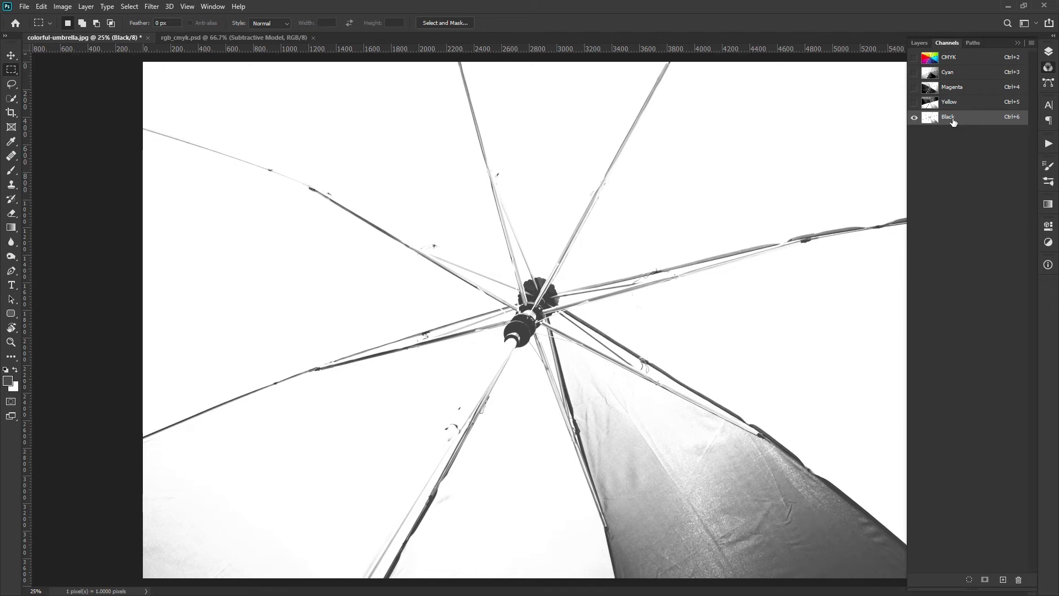
left_click(955, 92)
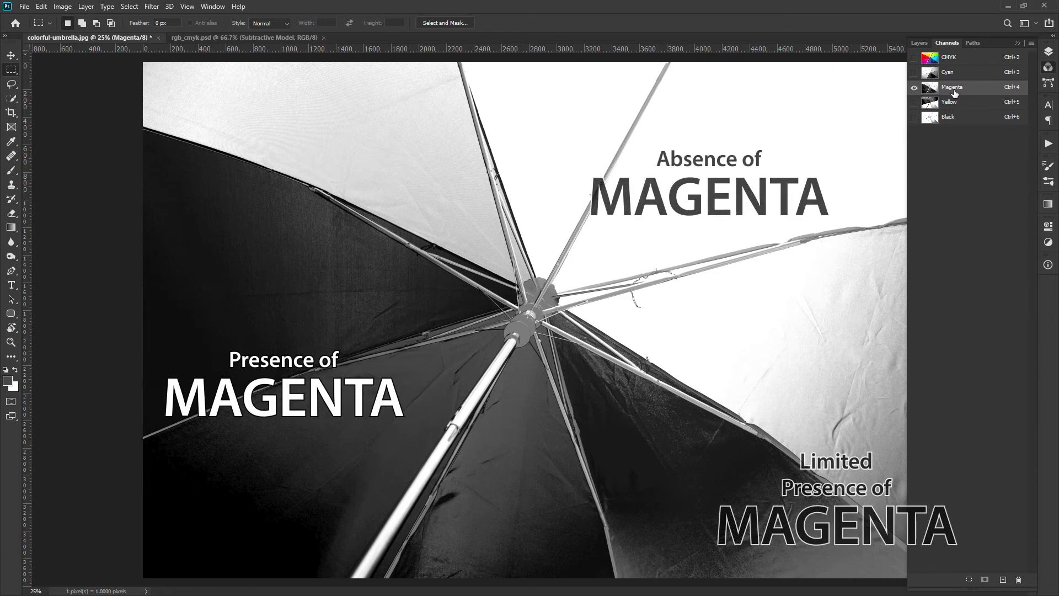
left_click(957, 64)
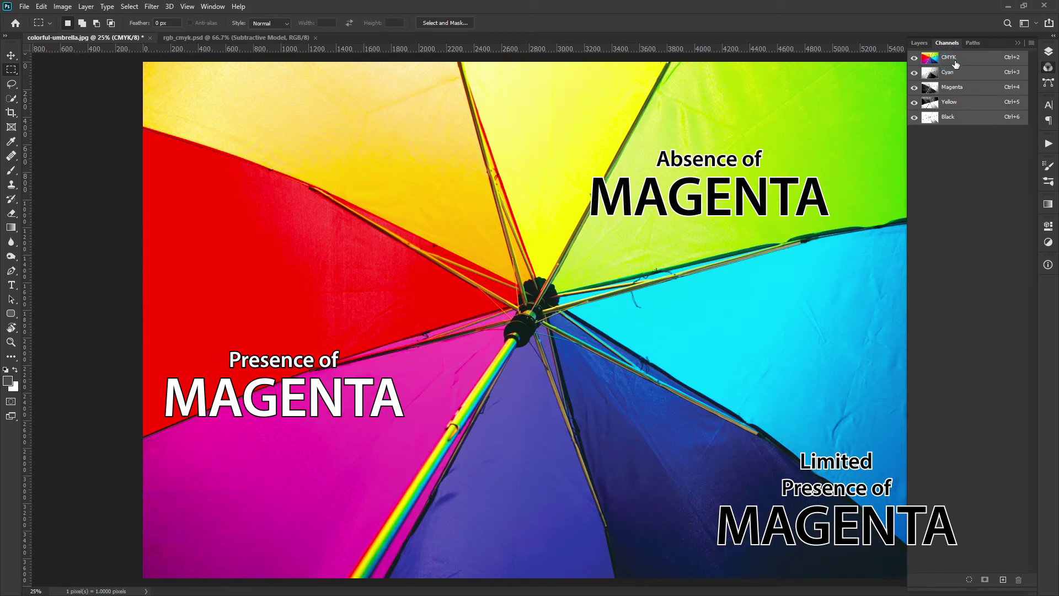
Examine the umbrella's Yellow channel and its Black channel, comparing each with the CMYK composite.
left_click(955, 103)
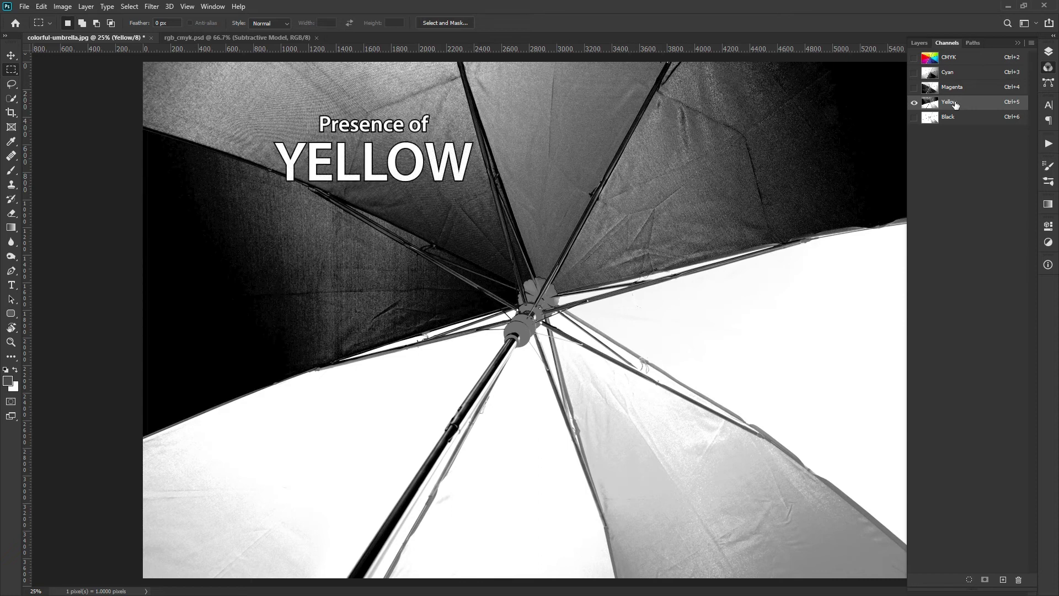
left_click(958, 64)
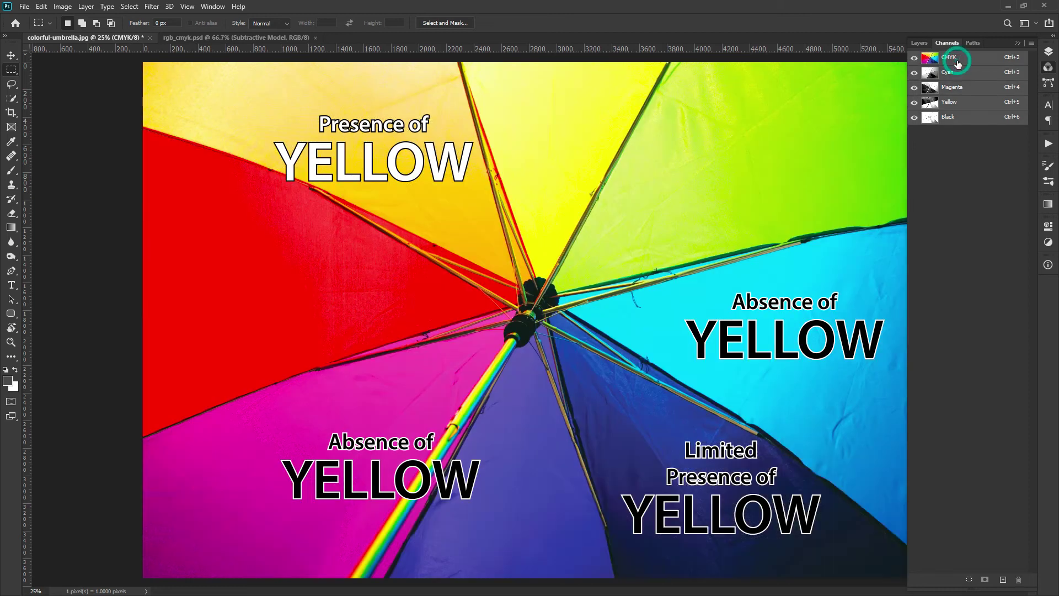
left_click(956, 118)
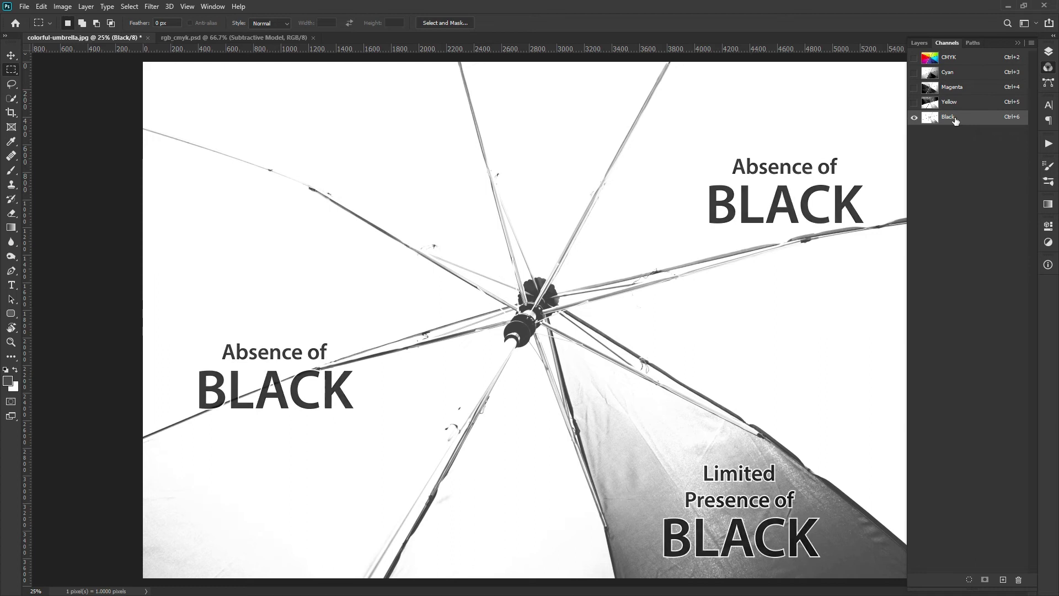
left_click(950, 58)
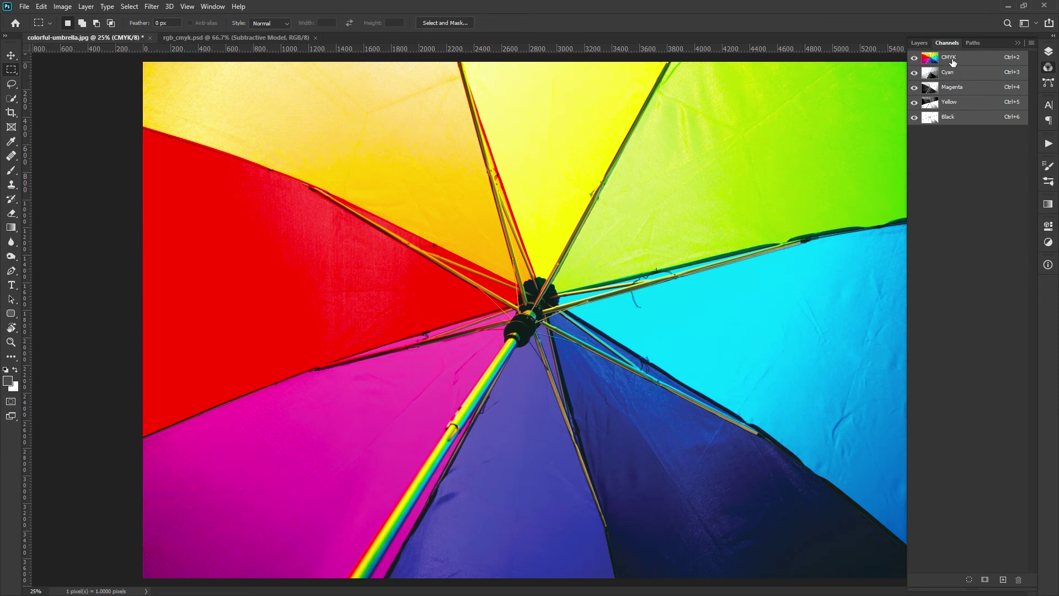
Go through the Cyan, Magenta, Yellow and Black channels in sequence once more and restore the CMYK composite view.
left_click(952, 72)
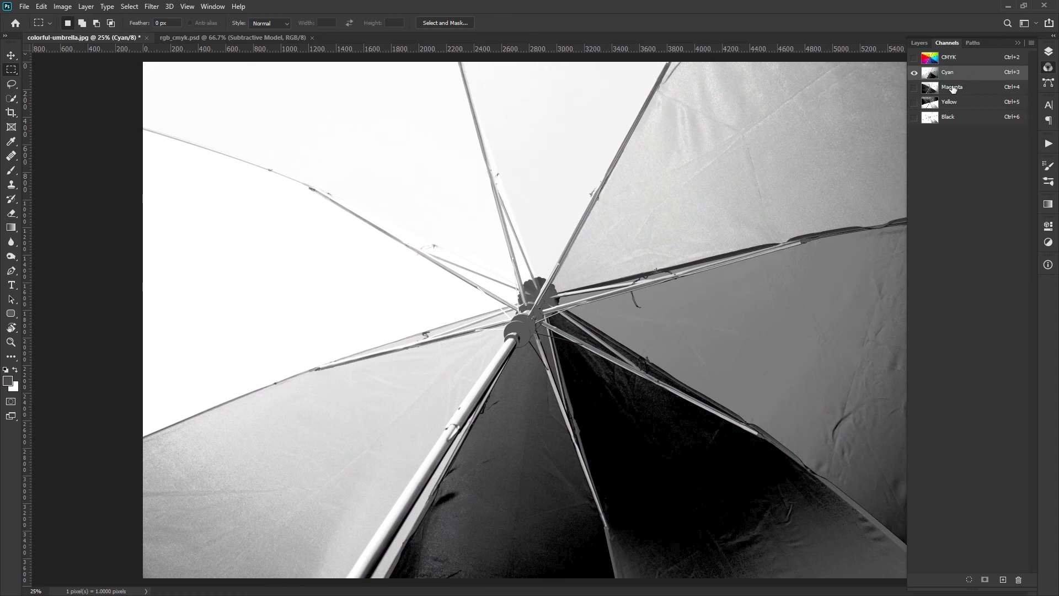
left_click(952, 87)
left_click(952, 102)
left_click(953, 117)
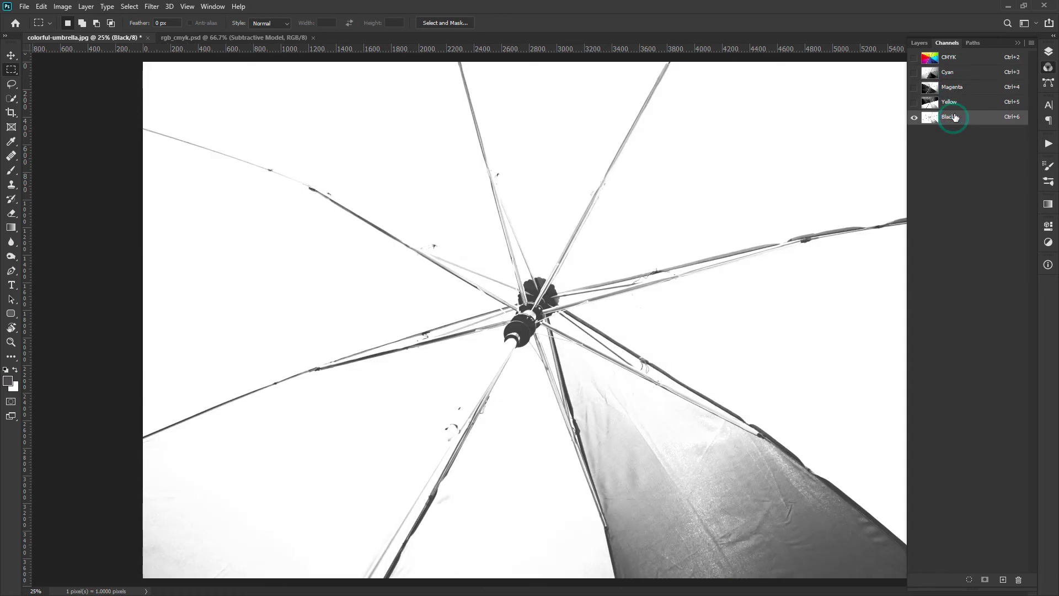
left_click(960, 59)
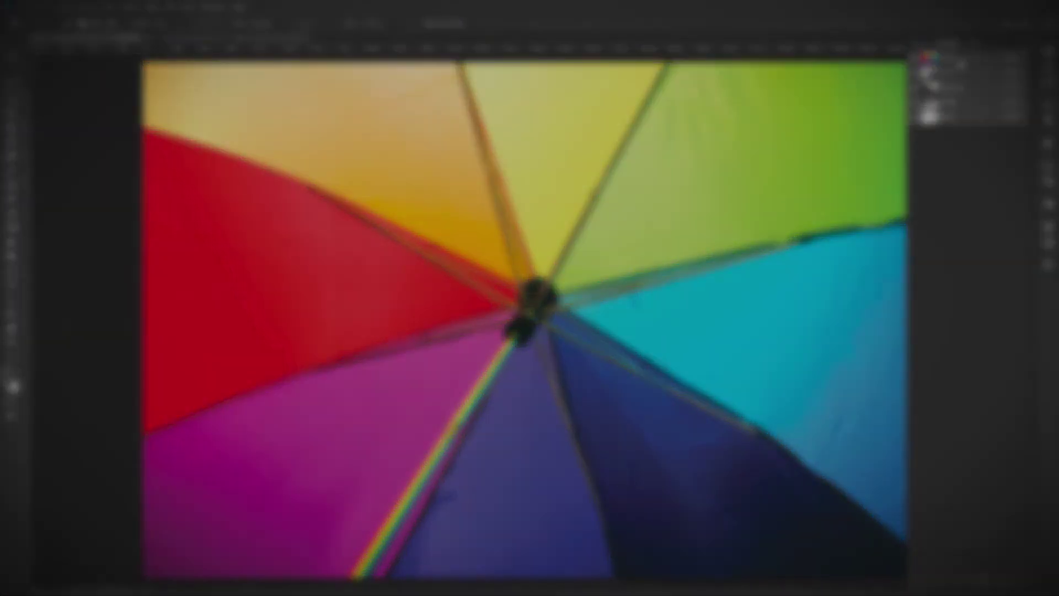